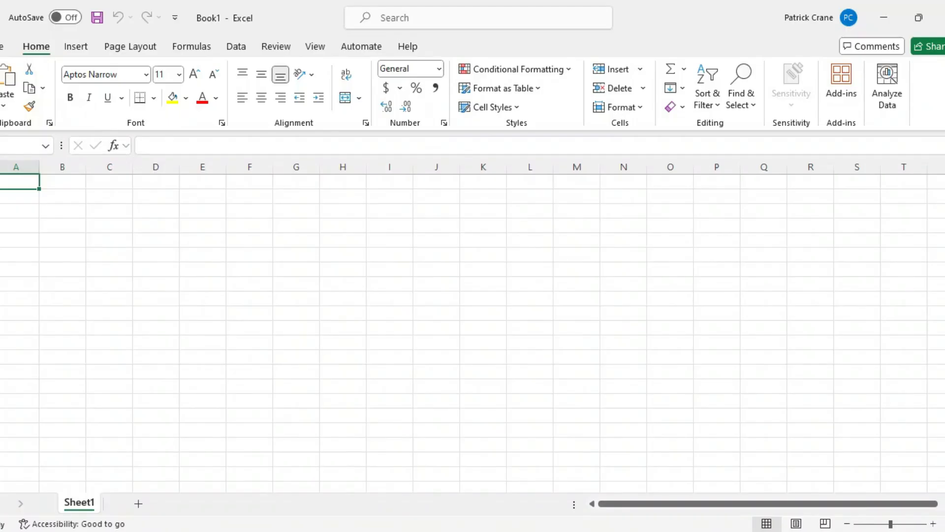
From the Data tab, start Picture From File import and browse to the Downloads folder.
{"action": "left_click", "coordinate": [240, 50]}
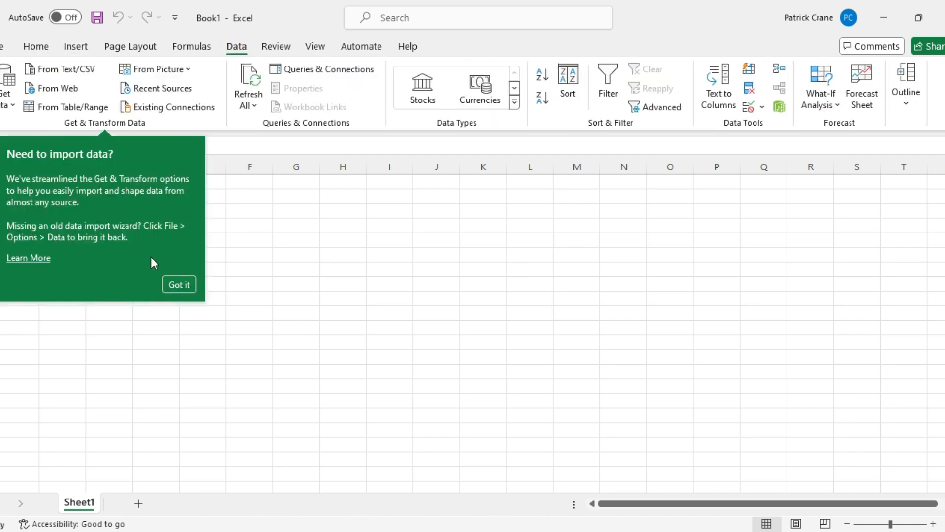
{"action": "left_click", "coordinate": [179, 285]}
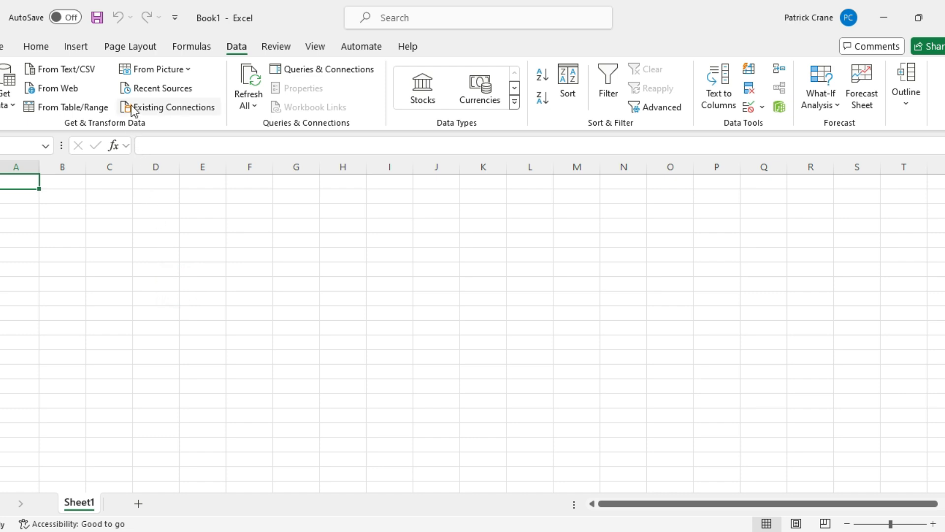
{"action": "left_click", "coordinate": [185, 70]}
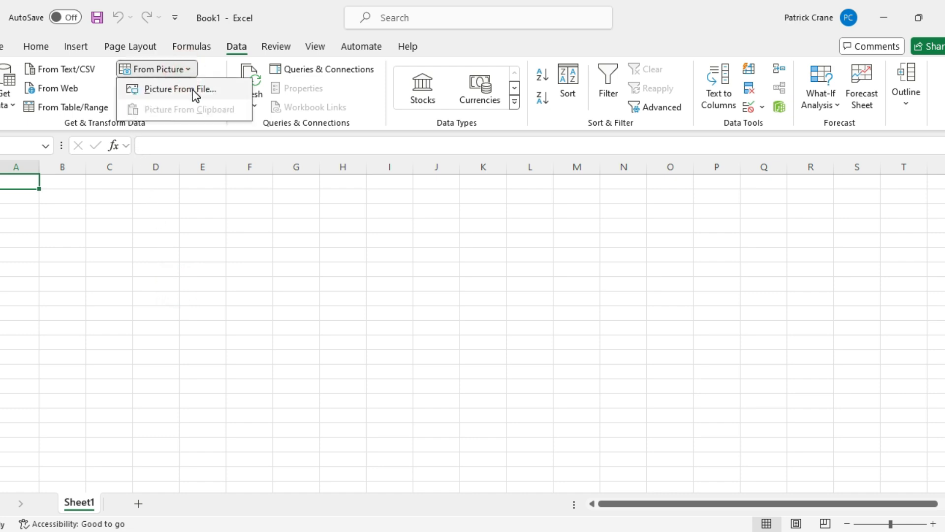
{"action": "left_click", "coordinate": [193, 90]}
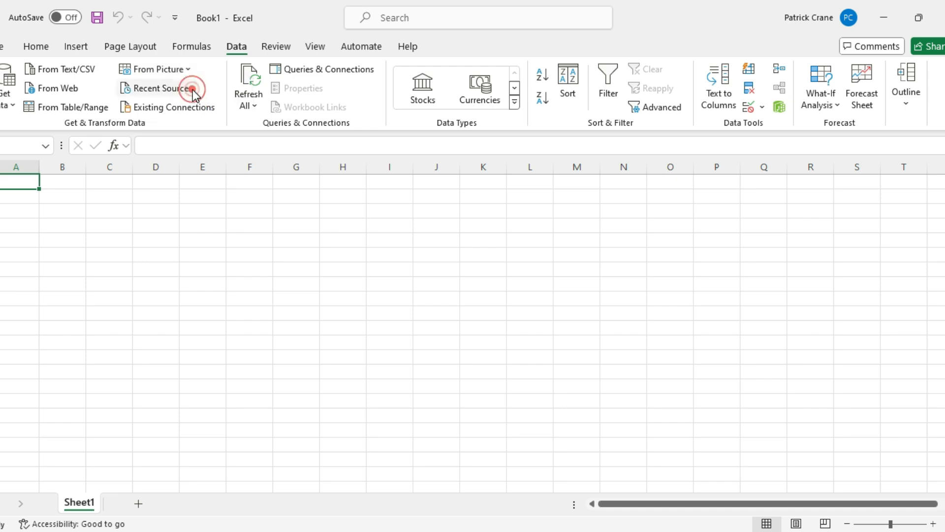
{"action": "left_click", "coordinate": [40, 96]}
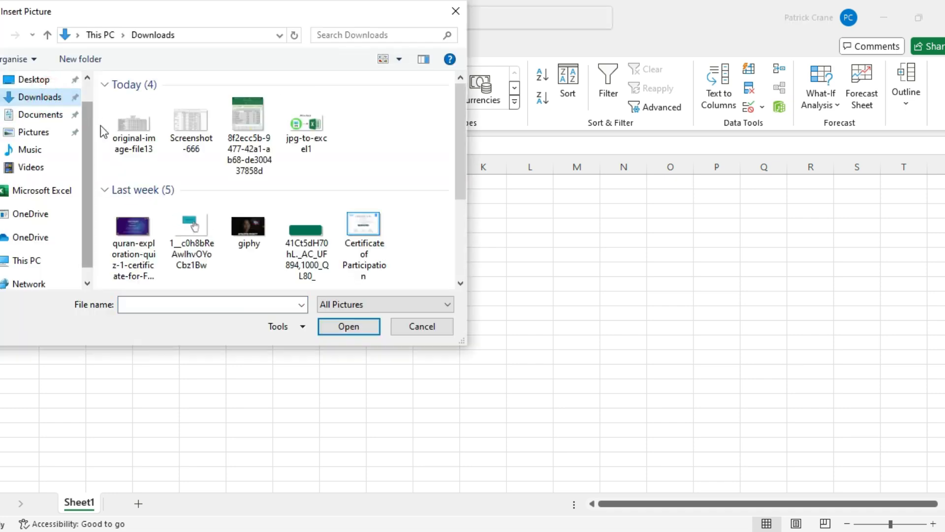
Load original-image-file13 into Data from Picture for table extraction.
{"action": "left_click", "coordinate": [145, 143]}
{"action": "double_click", "coordinate": [146, 144]}
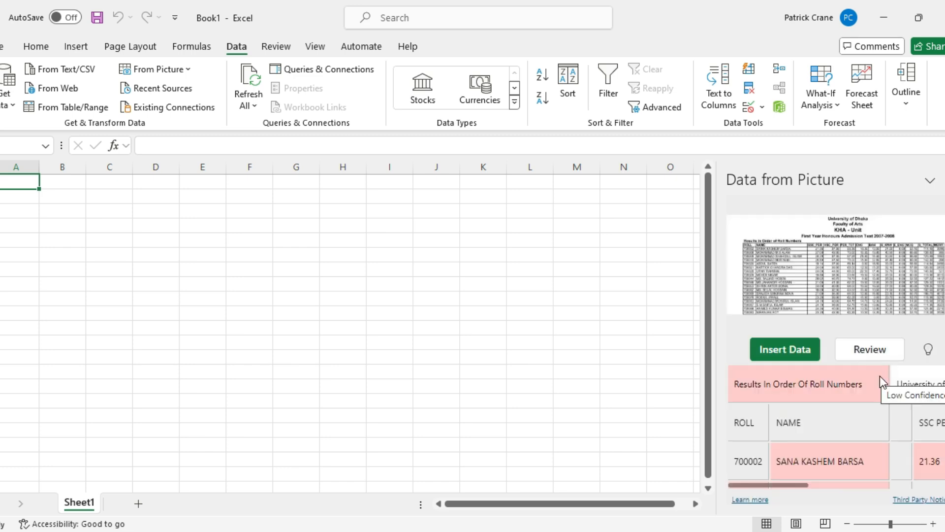
Scan the extracted preview and open the 'Results In Order Of Roll Numbers' title cell for review.
{"action": "scroll", "coordinate": [843, 444], "scroll_direction": "down", "scroll_amount": 6}
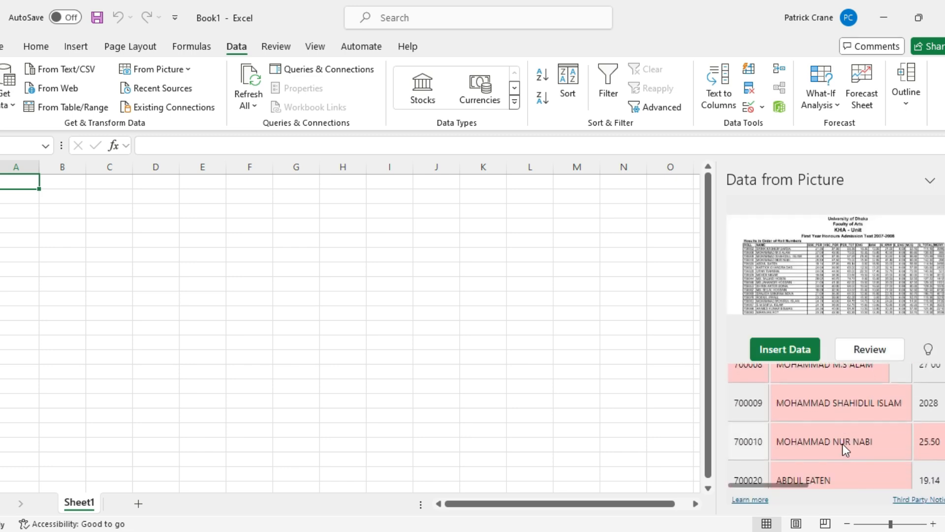
{"action": "scroll", "coordinate": [843, 444], "scroll_direction": "up", "scroll_amount": 6}
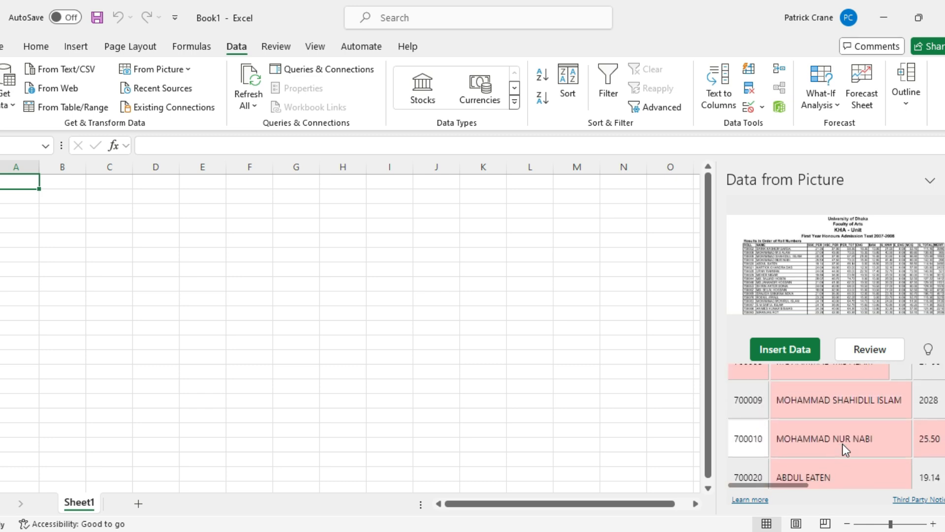
{"action": "scroll", "coordinate": [843, 445], "scroll_direction": "left", "scroll_amount": 1}
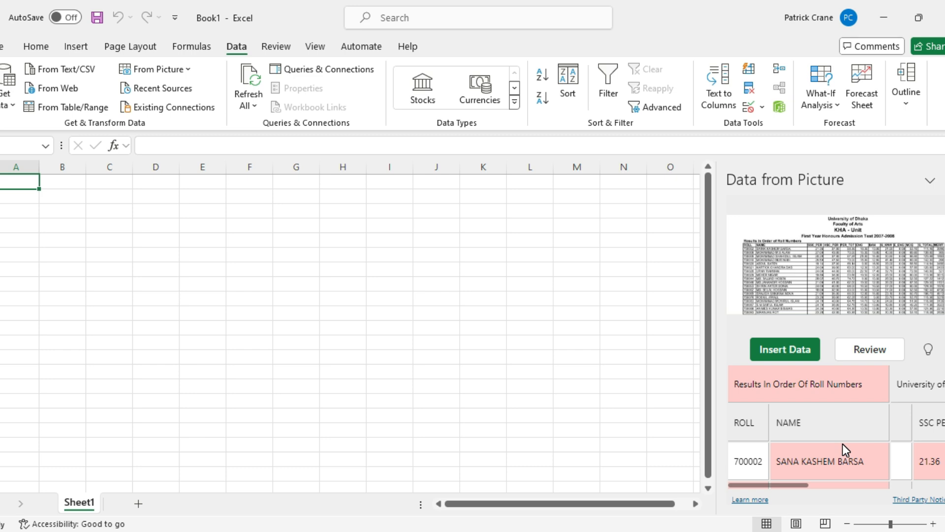
{"action": "left_click", "coordinate": [846, 389]}
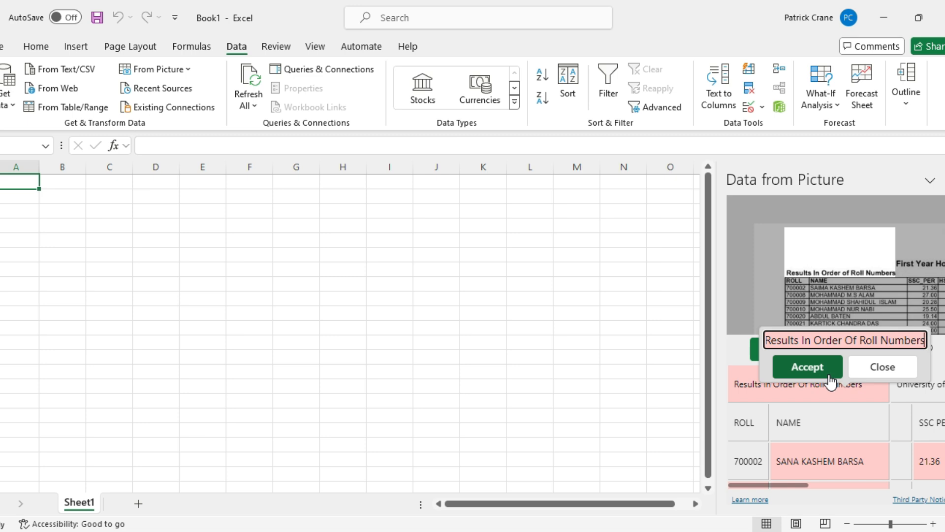
{"action": "left_click", "coordinate": [828, 373]}
{"action": "scroll", "coordinate": [853, 451], "scroll_direction": "down", "scroll_amount": 1}
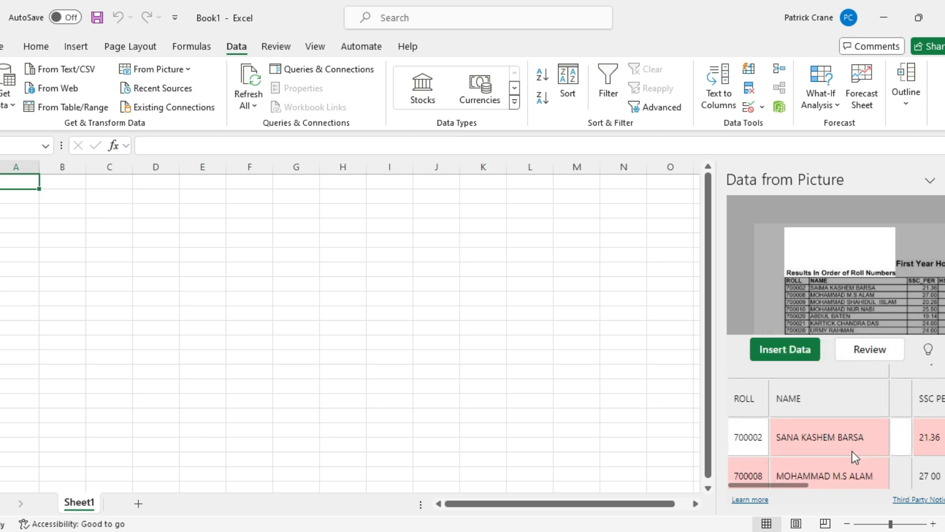
{"action": "scroll", "coordinate": [852, 451], "scroll_direction": "down", "scroll_amount": 1}
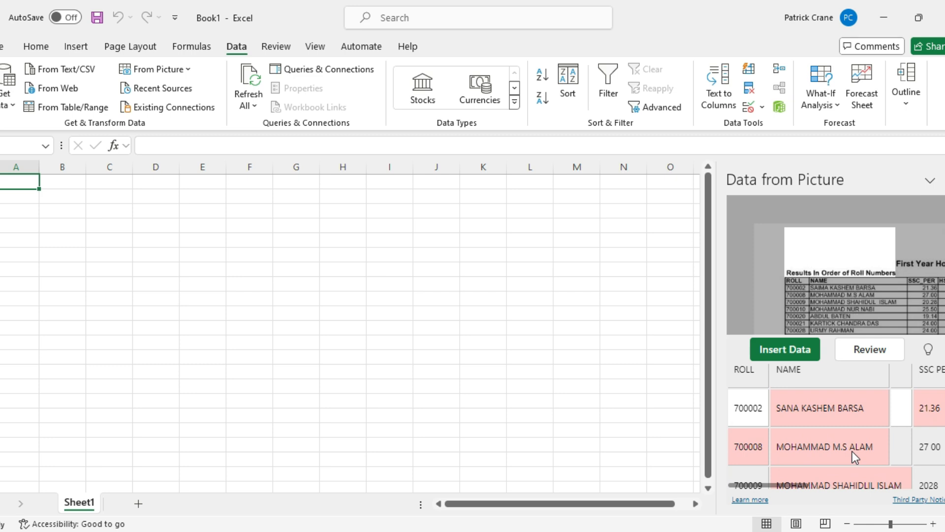
{"action": "left_click", "coordinate": [856, 415]}
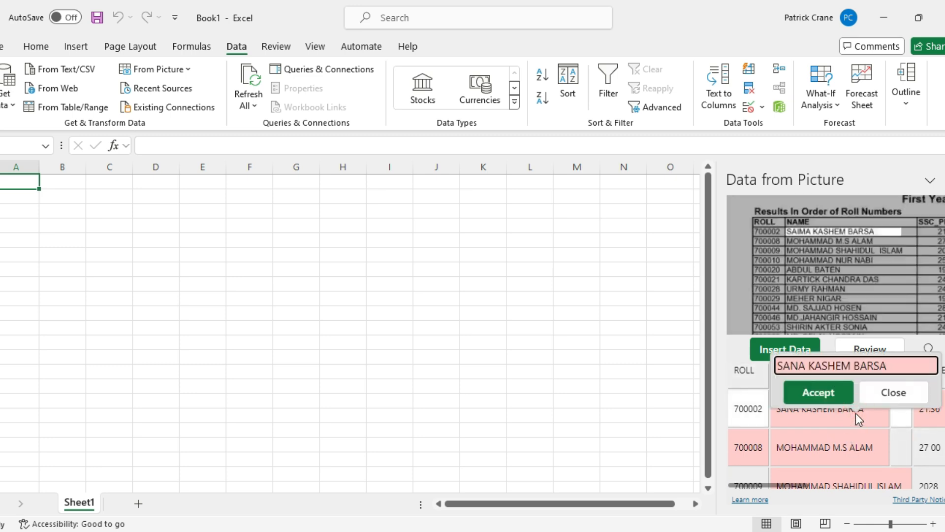
{"action": "left_click", "coordinate": [830, 395]}
{"action": "left_click", "coordinate": [756, 454]}
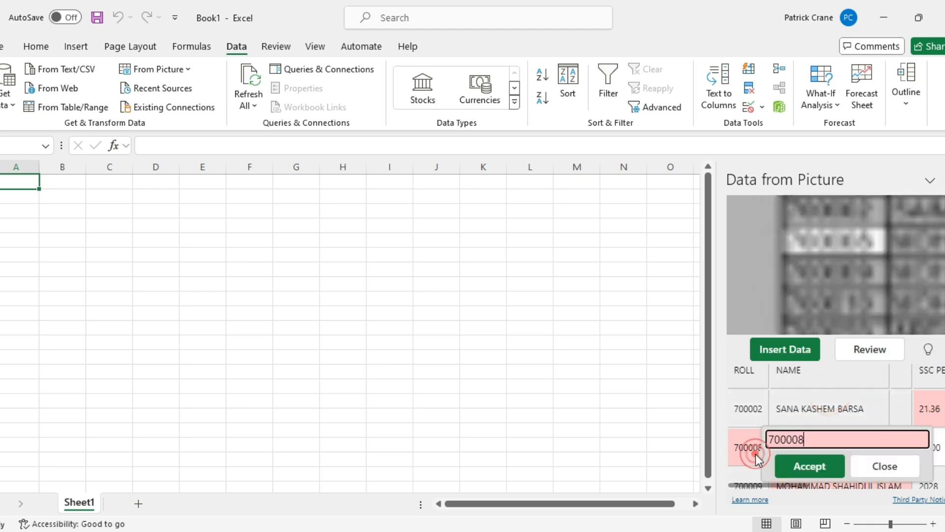
{"action": "left_click", "coordinate": [815, 468]}
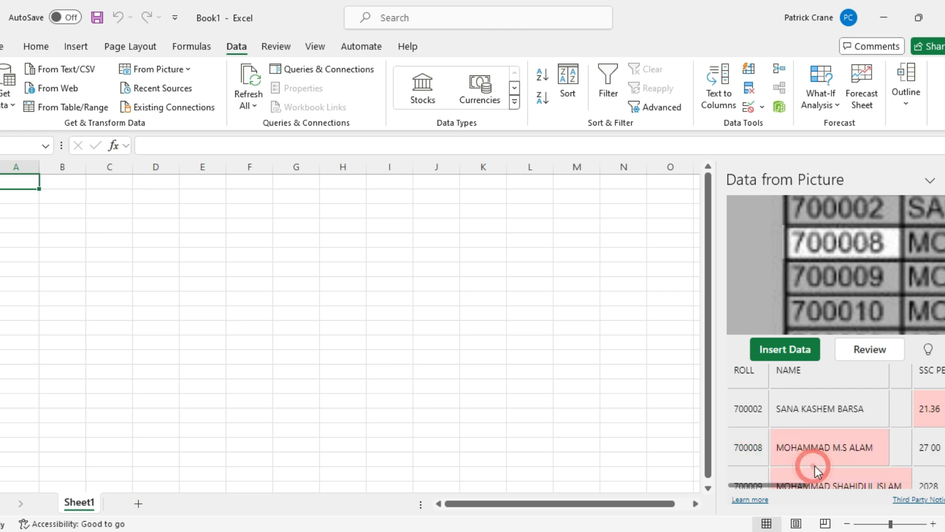
{"action": "scroll", "coordinate": [838, 458], "scroll_direction": "down", "scroll_amount": 2}
{"action": "scroll", "coordinate": [838, 457], "scroll_direction": "down", "scroll_amount": 10}
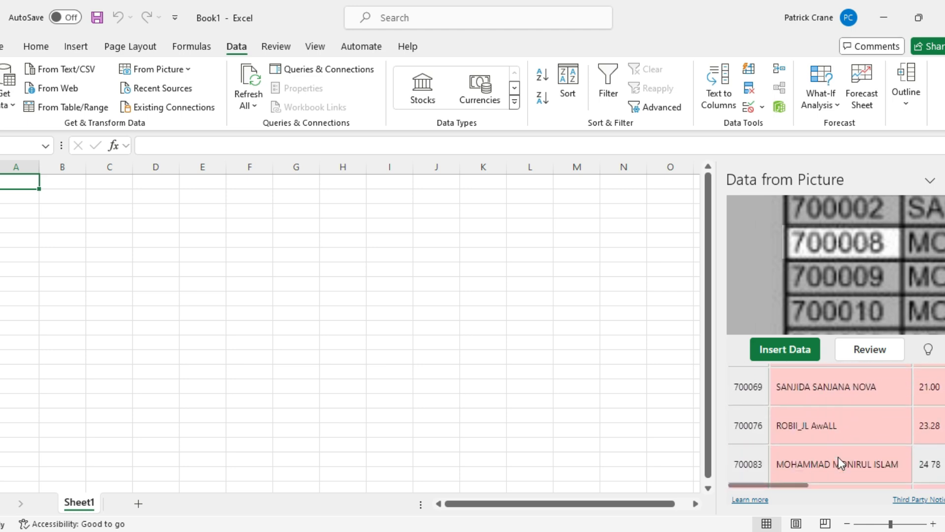
{"action": "scroll", "coordinate": [838, 457], "scroll_direction": "up", "scroll_amount": 15}
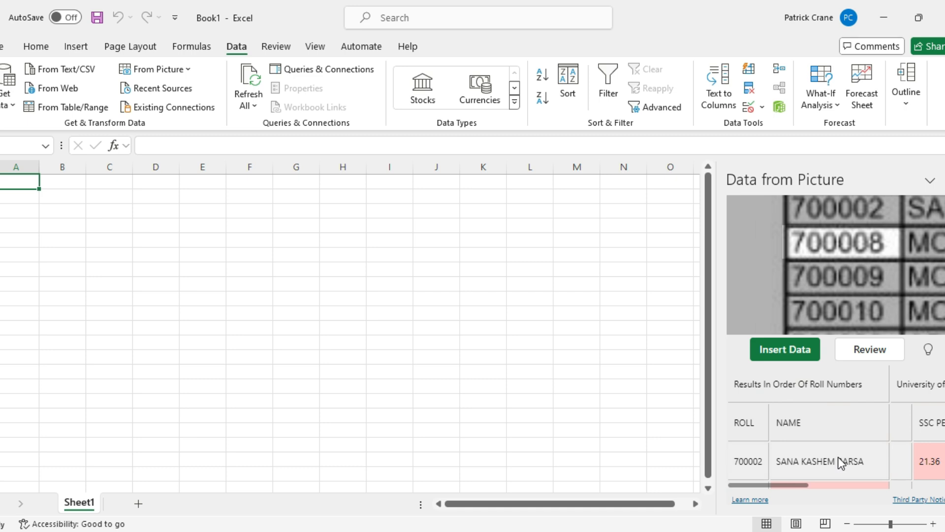
Insert the extracted table into Sheet1 despite unreviewed items, then deselect it.
{"action": "left_click", "coordinate": [790, 350]}
{"action": "left_click", "coordinate": [823, 484]}
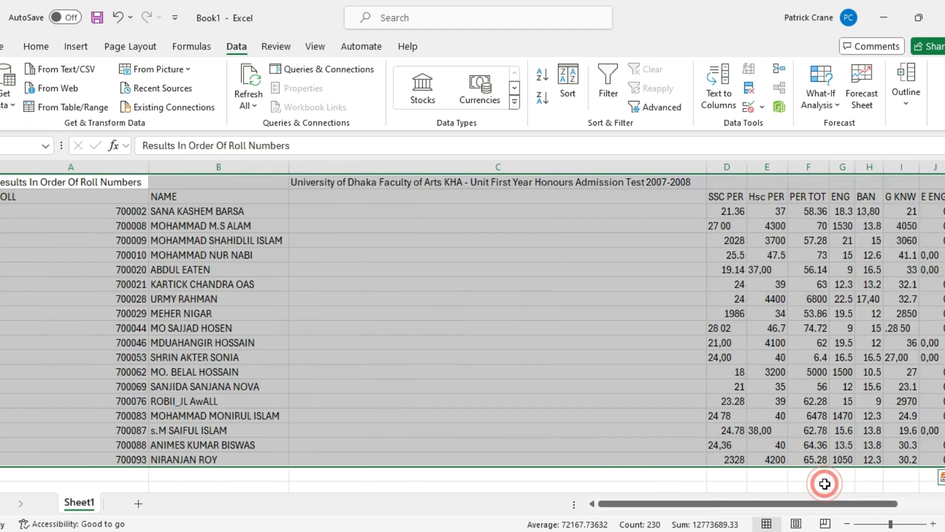
{"action": "left_click", "coordinate": [153, 240]}
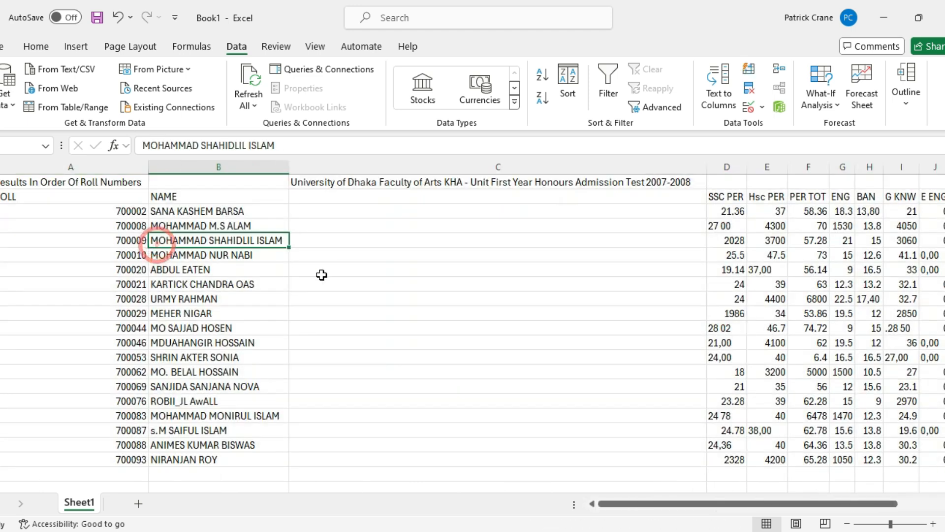
Scroll around the inserted employee table to check its columns and rows.
{"action": "scroll", "coordinate": [569, 385], "scroll_direction": "right", "scroll_amount": 5}
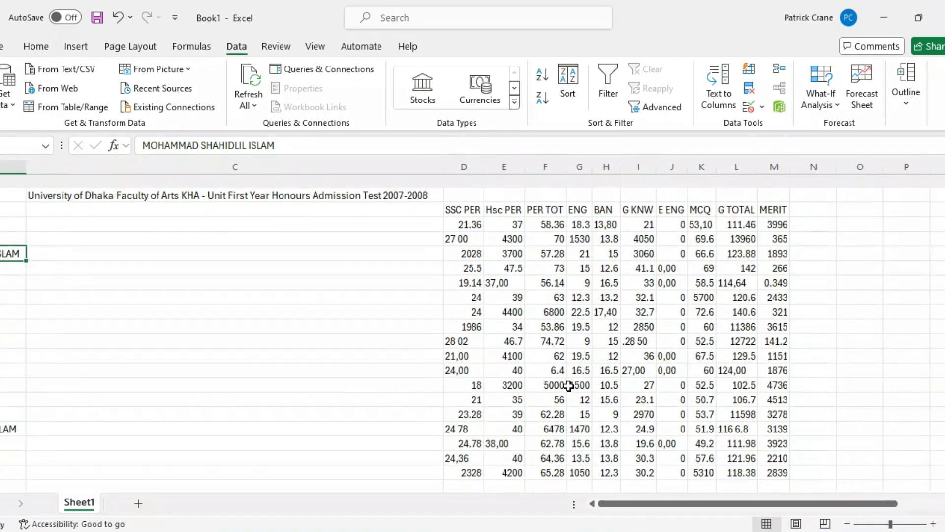
{"action": "scroll", "coordinate": [569, 385], "scroll_direction": "left", "scroll_amount": 5}
{"action": "scroll", "coordinate": [568, 385], "scroll_direction": "right", "scroll_amount": 6}
{"action": "scroll", "coordinate": [569, 386], "scroll_direction": "down", "scroll_amount": 1}
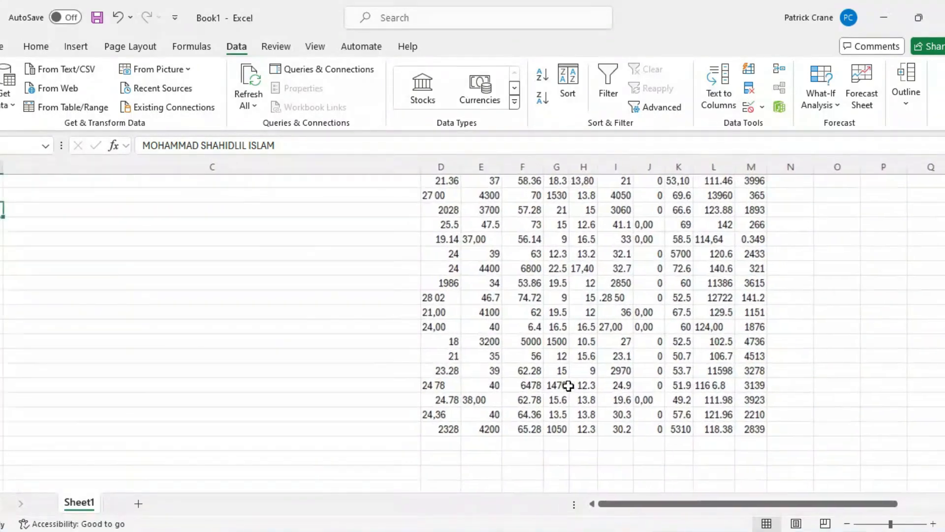
{"action": "scroll", "coordinate": [569, 386], "scroll_direction": "left", "scroll_amount": 6}
{"action": "scroll", "coordinate": [569, 385], "scroll_direction": "up", "scroll_amount": 3}
{"action": "scroll", "coordinate": [569, 386], "scroll_direction": "down", "scroll_amount": 1}
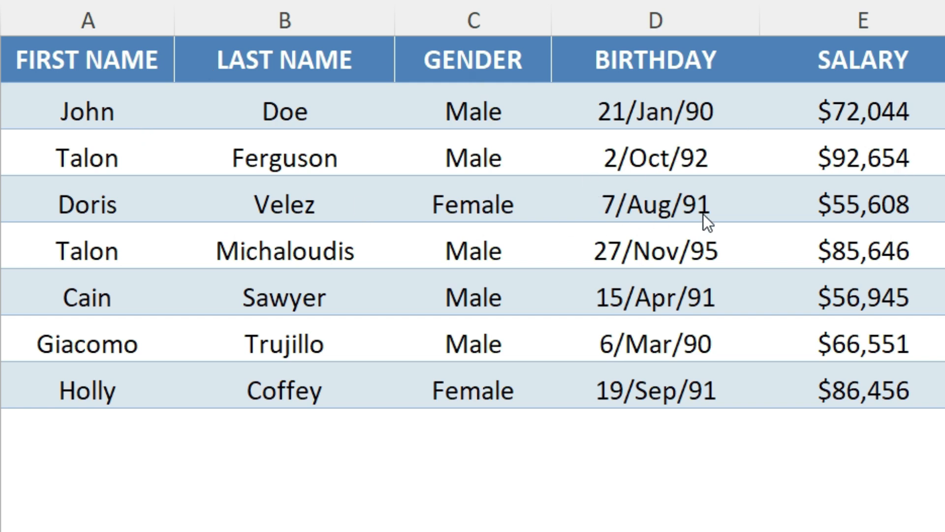
Snip a screenshot of the whole employee table to the clipboard with Win+Shift+S.
{"action": "key", "text": "super+shift+s"}
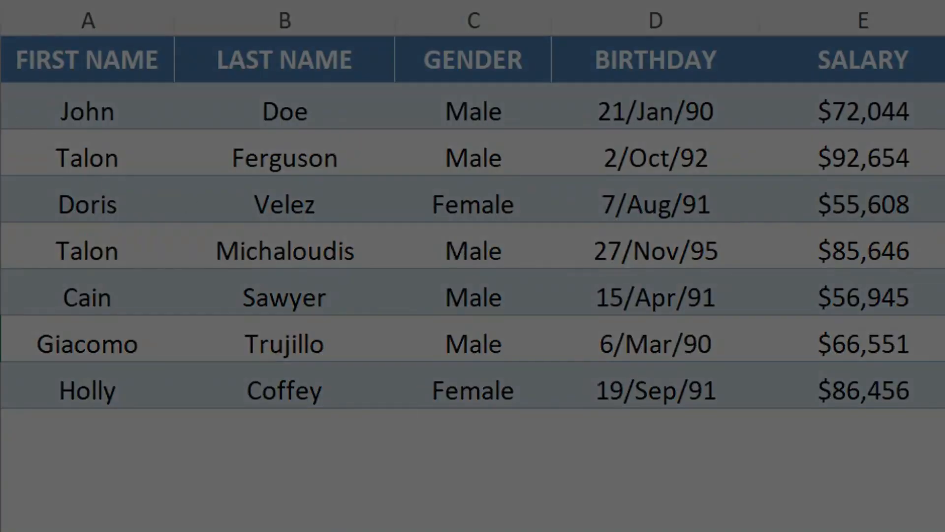
{"action": "left_click_drag", "start_coordinate": [2, 37], "coordinate": [943, 407]}
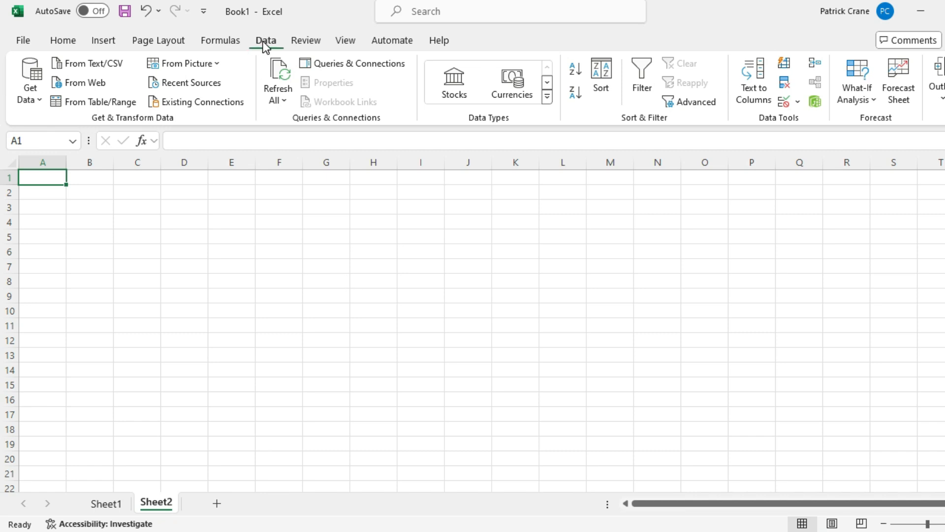
Extract the table from the clipboard picture and scroll the preview back to the headers.
{"action": "left_click", "coordinate": [214, 63]}
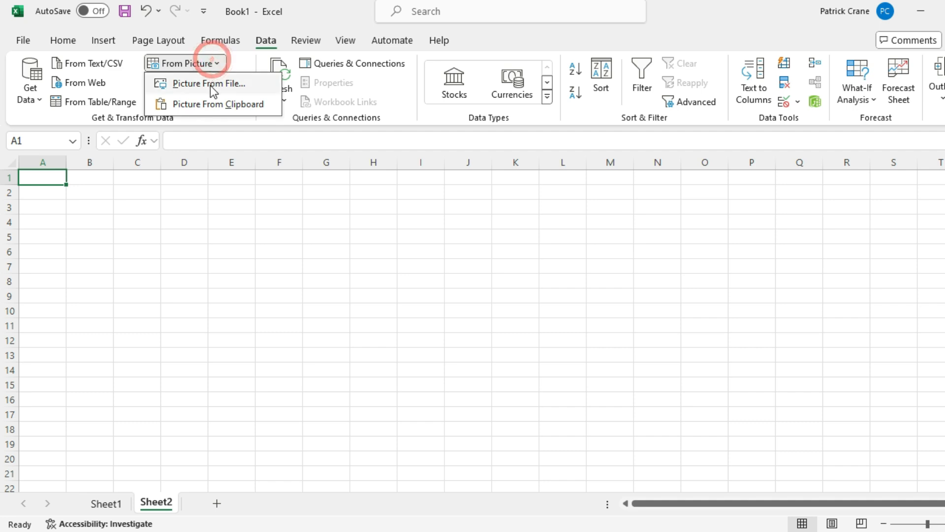
{"action": "left_click", "coordinate": [217, 104]}
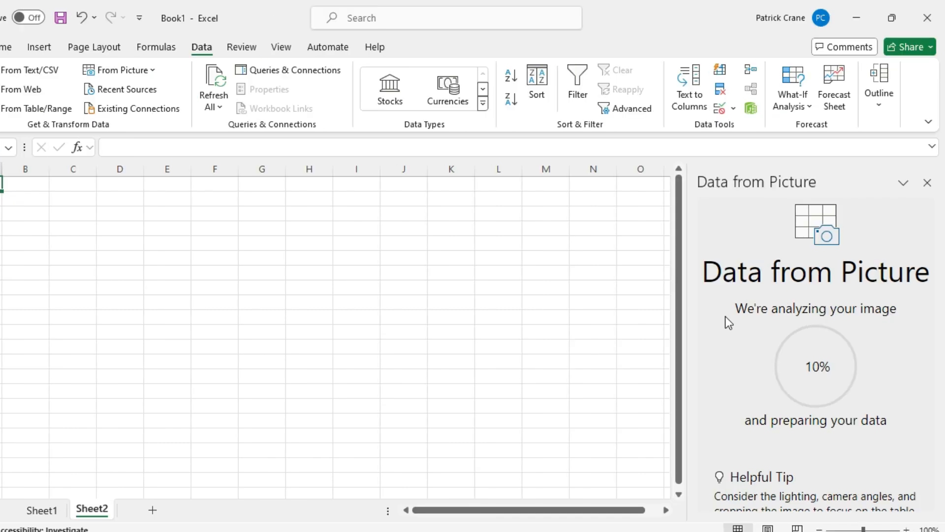
{"action": "left_click", "coordinate": [764, 488]}
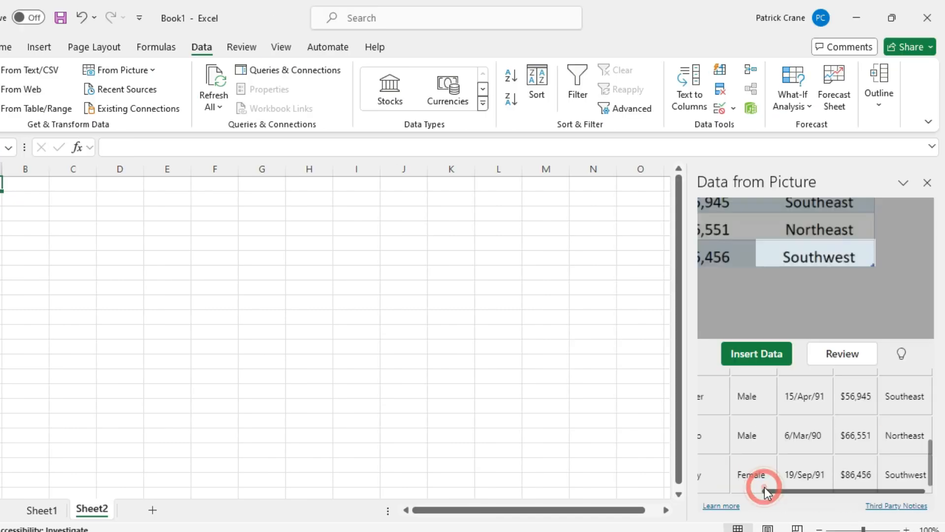
{"action": "scroll", "coordinate": [785, 428], "scroll_direction": "up", "scroll_amount": 5}
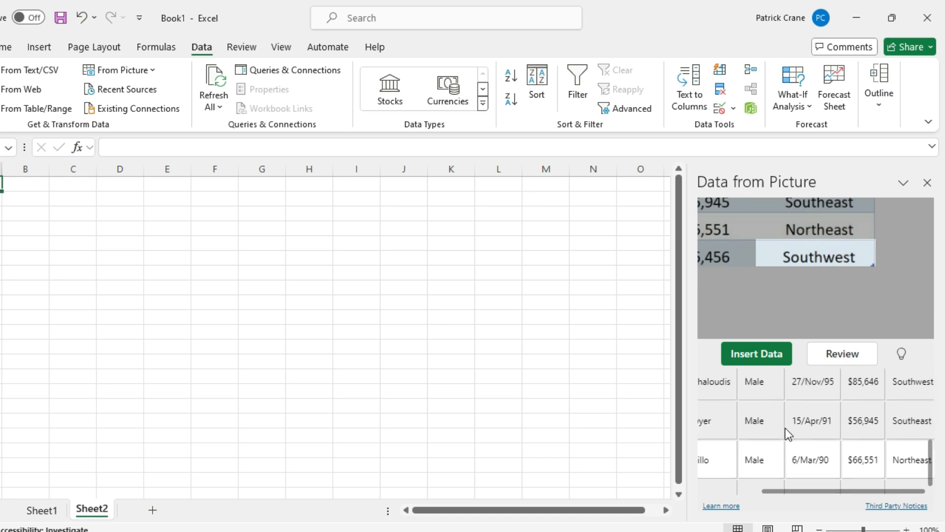
{"action": "scroll", "coordinate": [785, 427], "scroll_direction": "left", "scroll_amount": 3}
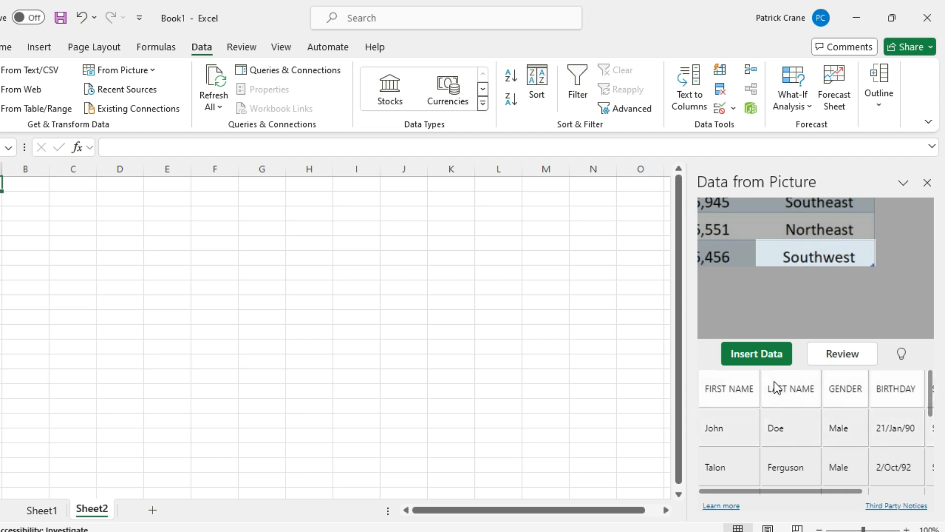
Insert the FIRST NAME through REGION table into Sheet2 despite one unreviewed item, then deselect it.
{"action": "left_click", "coordinate": [776, 353]}
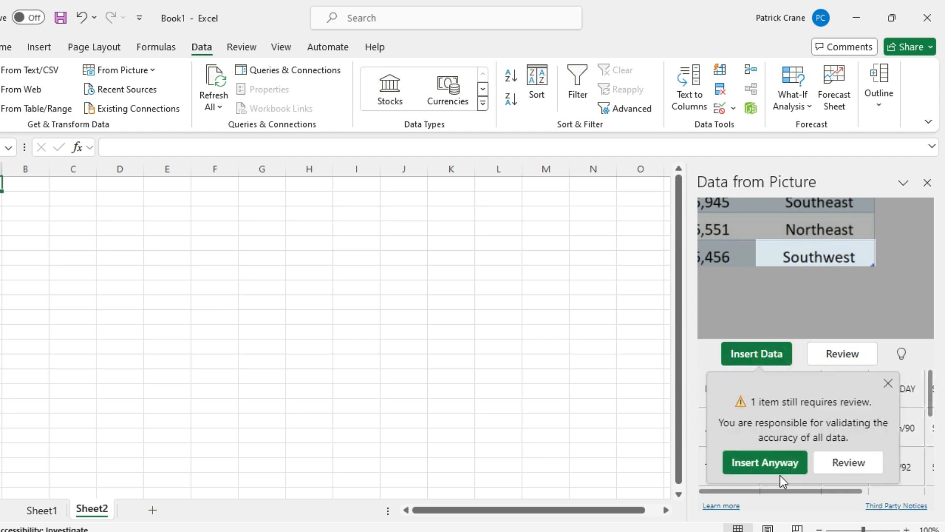
{"action": "left_click", "coordinate": [780, 468]}
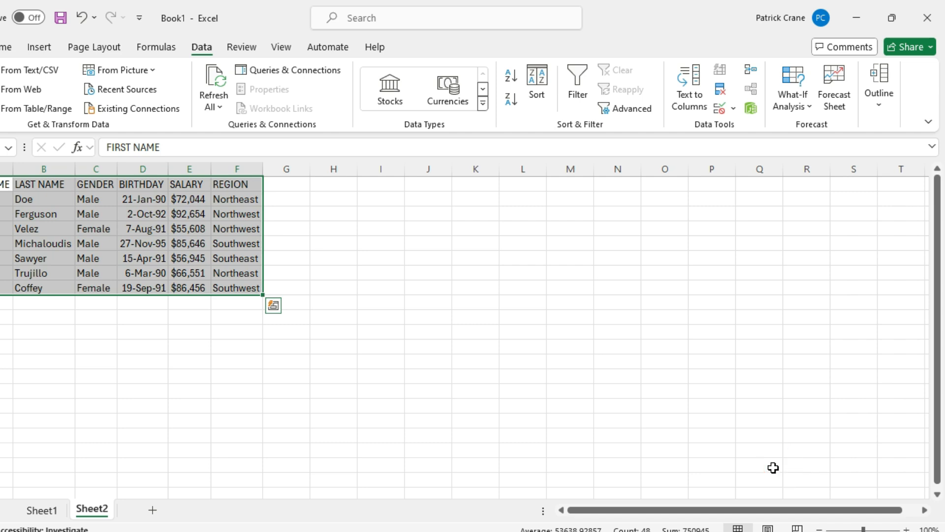
{"action": "left_click", "coordinate": [155, 251]}
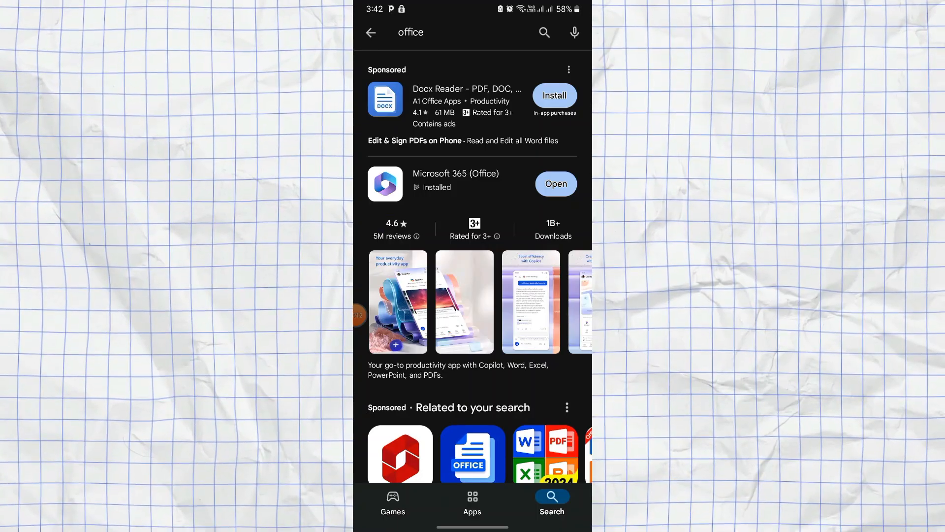
Open the Microsoft 365 (Office) app from its Play Store search result.
{"action": "left_click", "coordinate": [444, 182]}
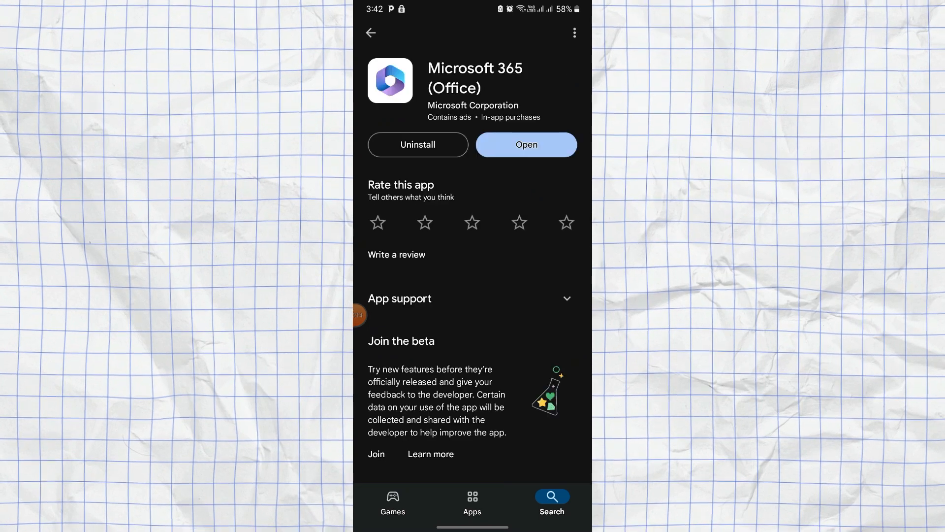
{"action": "left_click", "coordinate": [527, 144]}
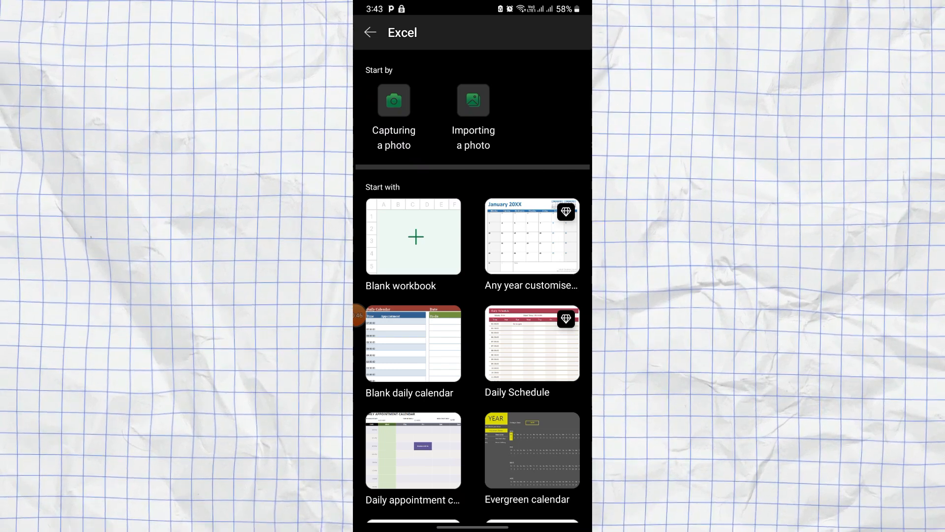
Photograph the printed results table, crop it to the table, and send it to Review and Edit.
{"action": "left_click", "coordinate": [394, 101]}
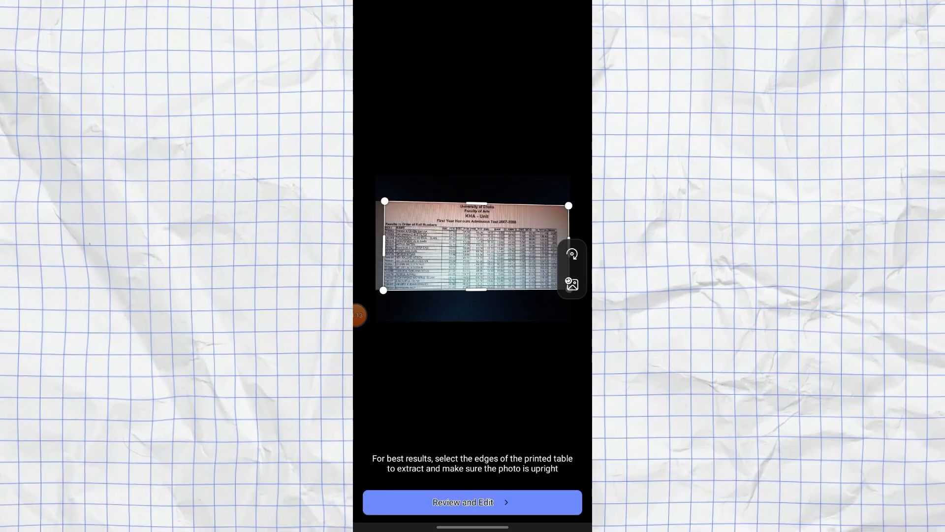
{"action": "left_click_drag", "start_coordinate": [476, 203], "coordinate": [476, 228]}
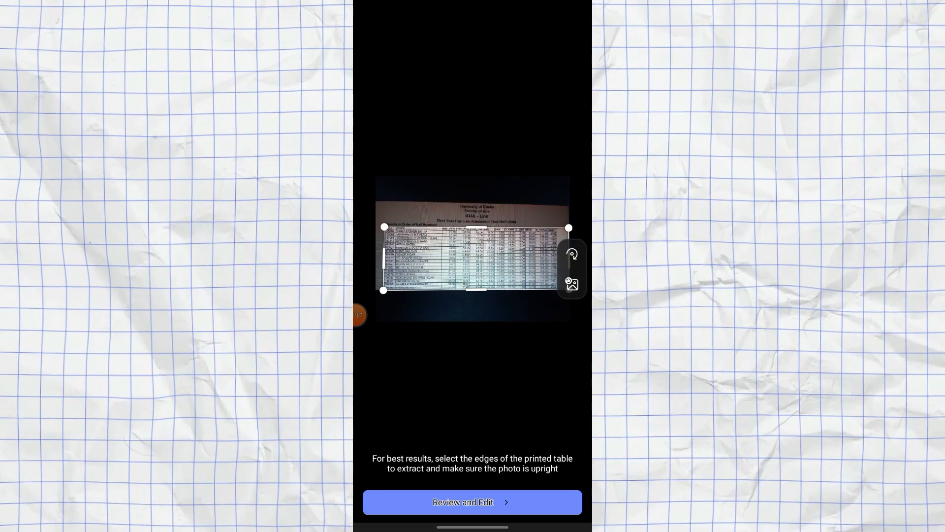
{"action": "left_click_drag", "start_coordinate": [569, 228], "coordinate": [566, 230]}
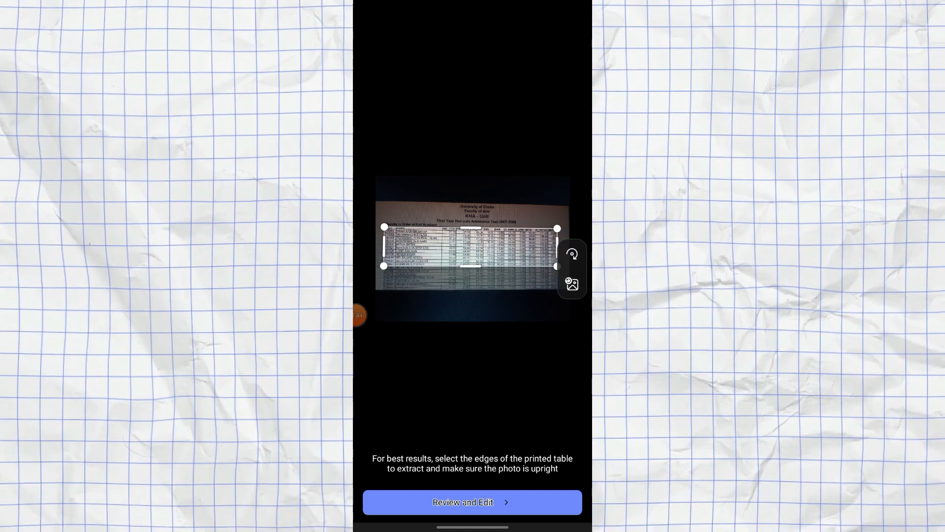
{"action": "left_click", "coordinate": [473, 503]}
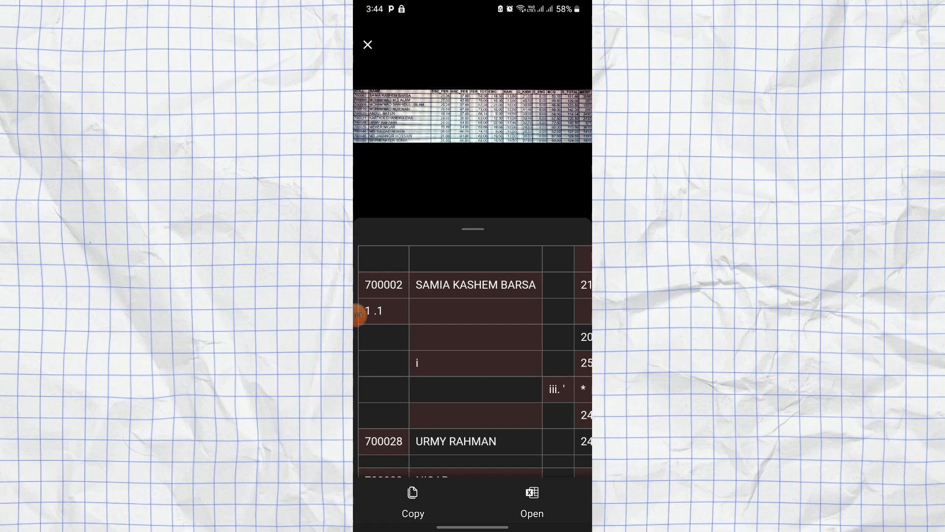
Review the extracted table and check the first extracted ID against the photo.
{"action": "scroll", "coordinate": [473, 354], "scroll_direction": "down", "scroll_amount": 4}
{"action": "scroll", "coordinate": [473, 355], "scroll_direction": "right", "scroll_amount": 5}
{"action": "scroll", "coordinate": [473, 350], "scroll_direction": "right", "scroll_amount": 4}
{"action": "scroll", "coordinate": [473, 350], "scroll_direction": "up", "scroll_amount": 3}
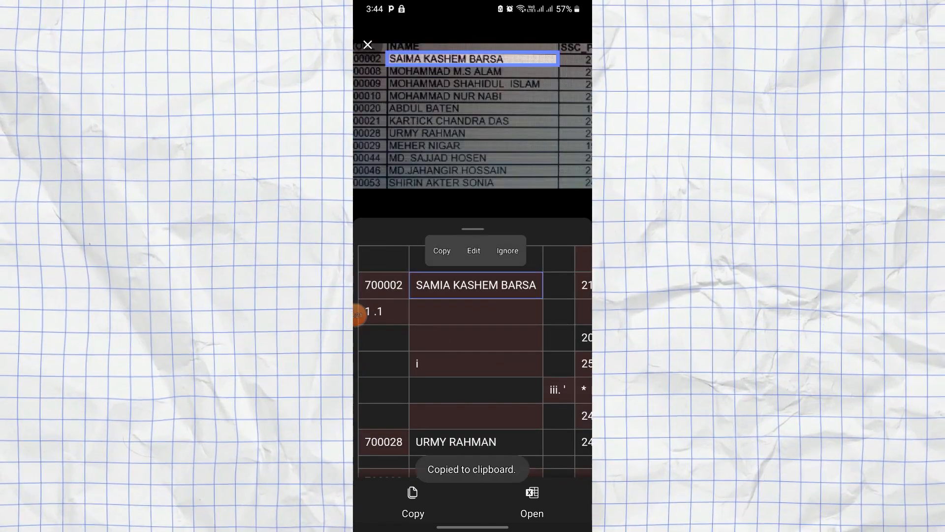
{"action": "left_click", "coordinate": [384, 285]}
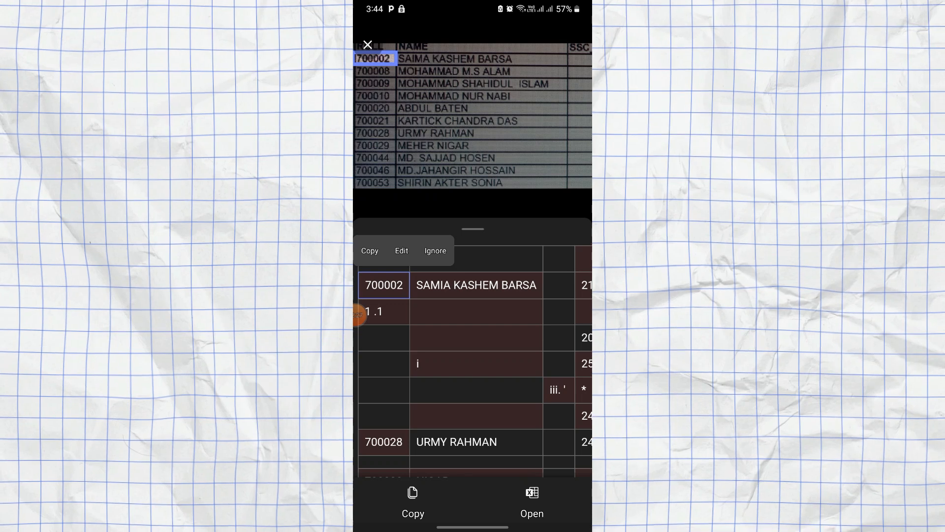
Open the extracted results as a new Excel workbook, choosing Open Anyway despite unreviewed items.
{"action": "left_click", "coordinate": [412, 503]}
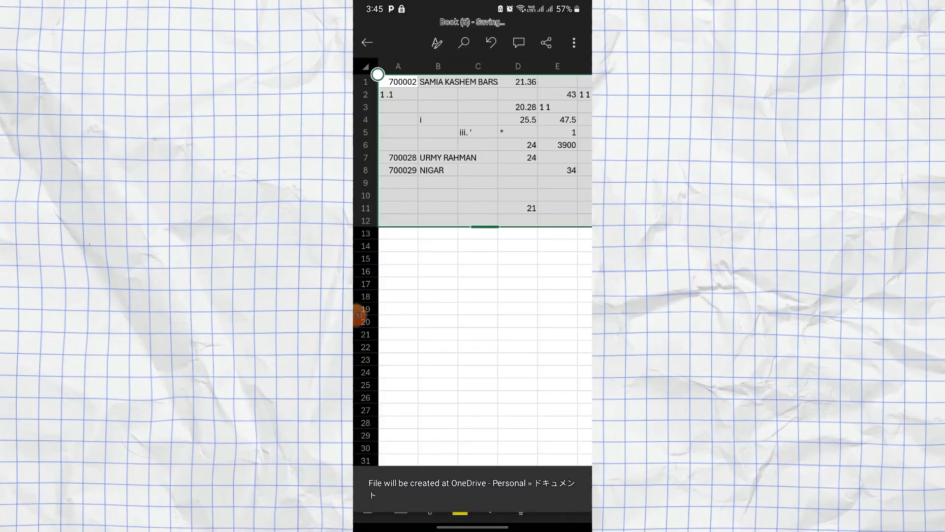
{"action": "scroll", "coordinate": [473, 247], "scroll_direction": "right", "scroll_amount": 2}
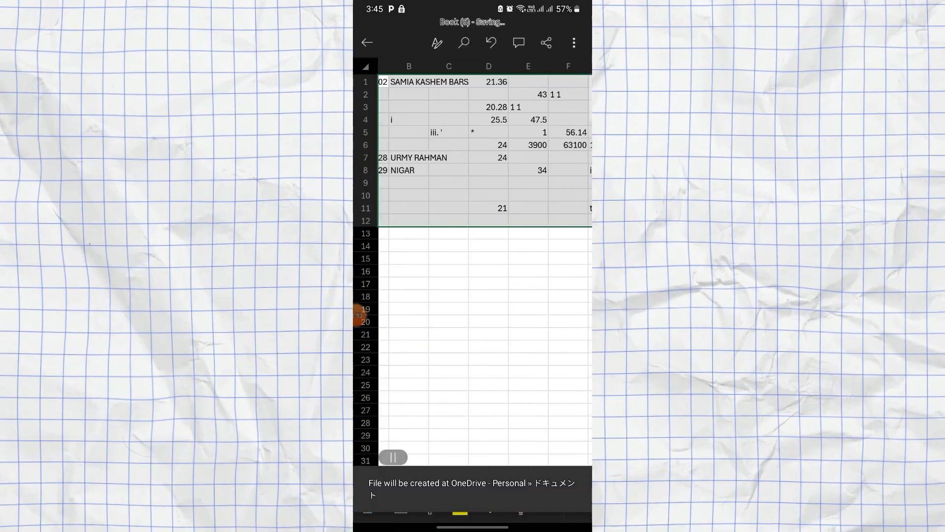
{"action": "scroll", "coordinate": [473, 247], "scroll_direction": "right", "scroll_amount": 2}
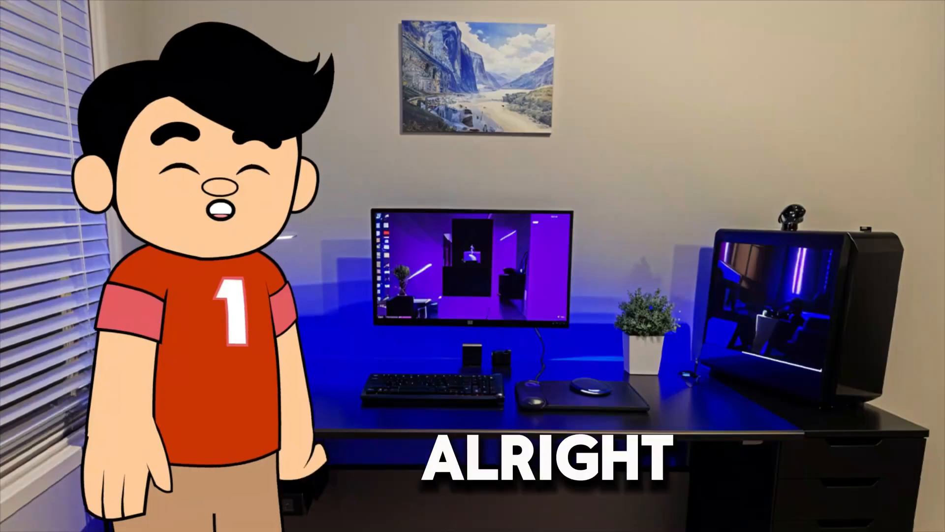